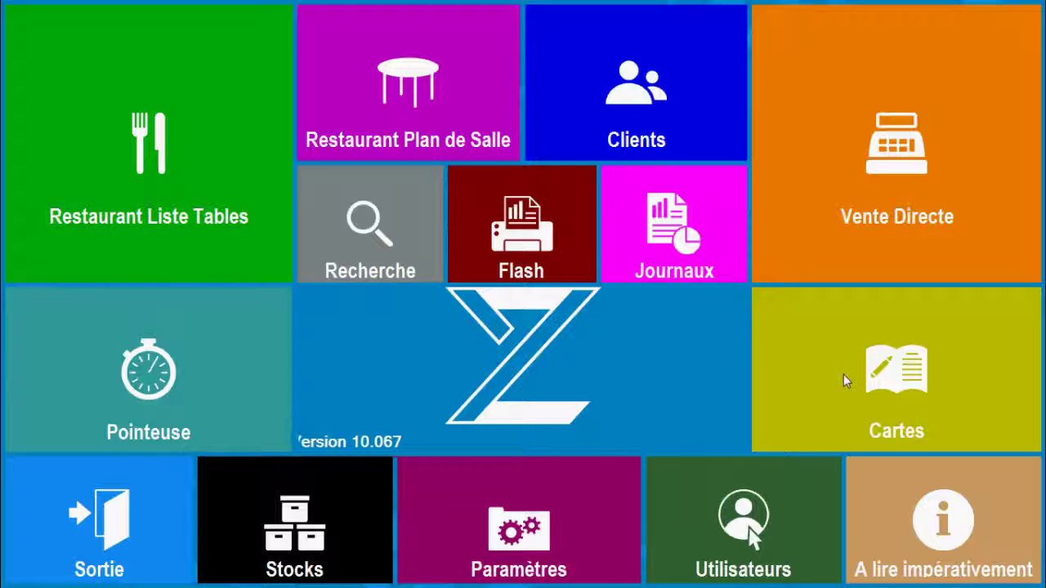
Open card management and load the DEMO card for editing.
left_click(844, 373)
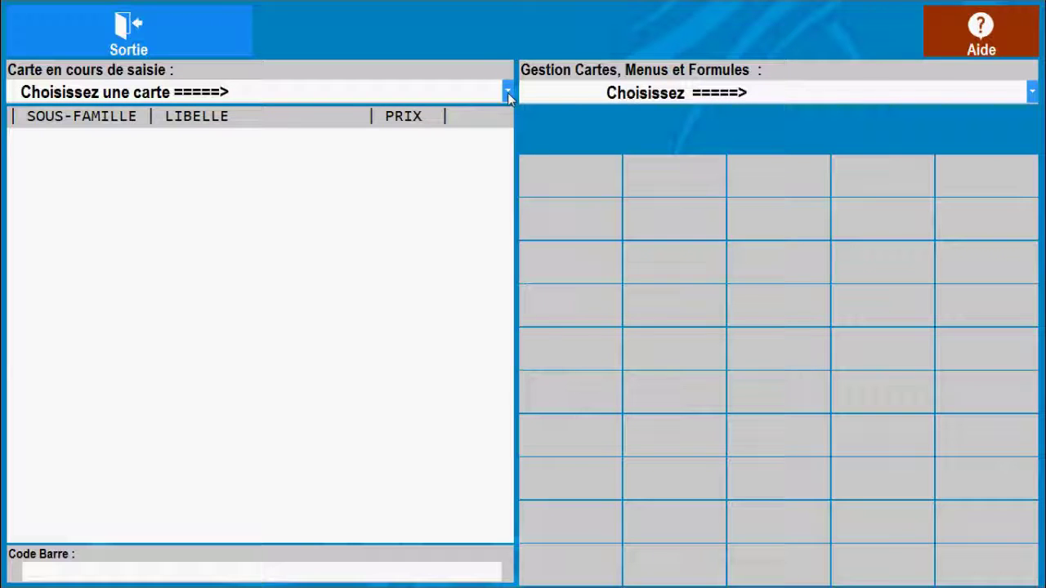
left_click(508, 92)
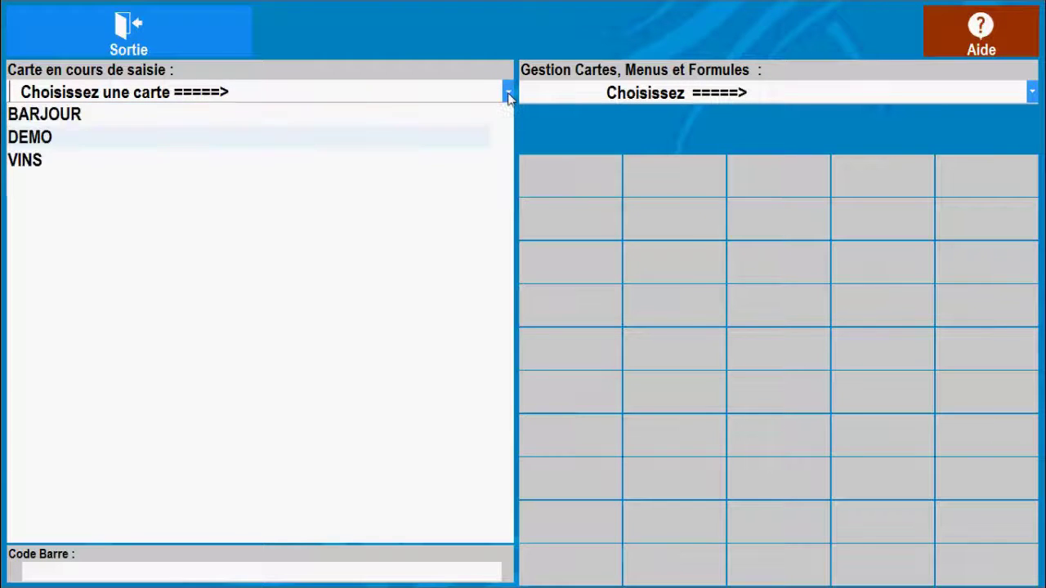
left_click(398, 139)
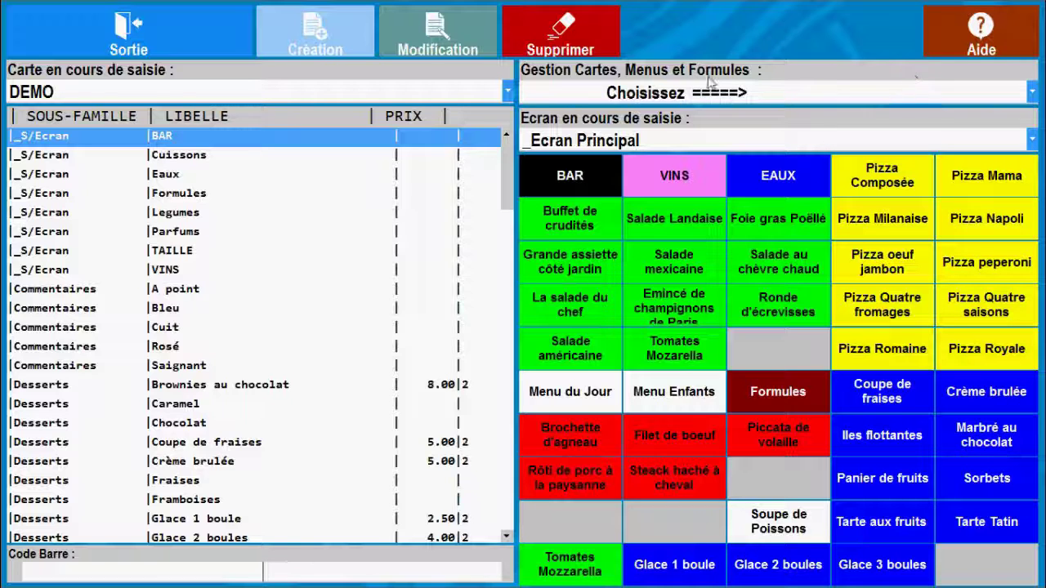
Create a new sub-screen named "test" in the DEMO card, saving the card's changes when asked.
left_click(1033, 93)
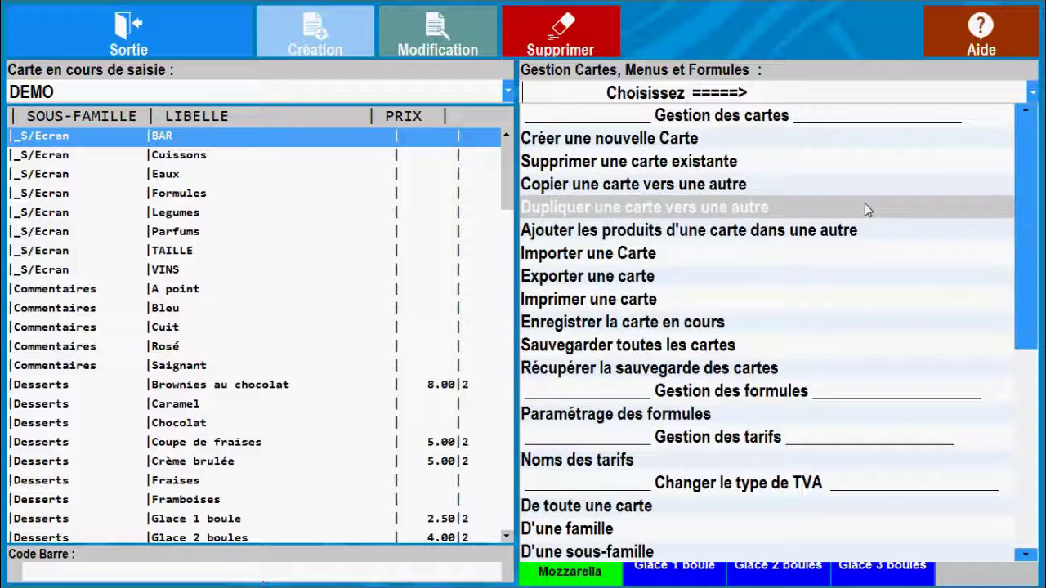
scroll(860, 220, "down", 2)
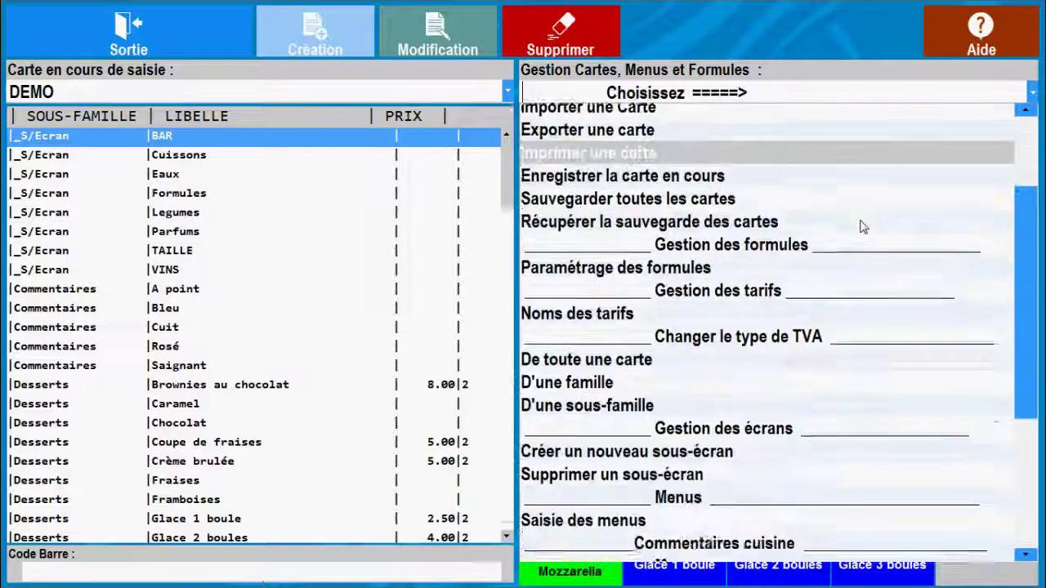
left_click_drag(1035, 250, 1015, 307)
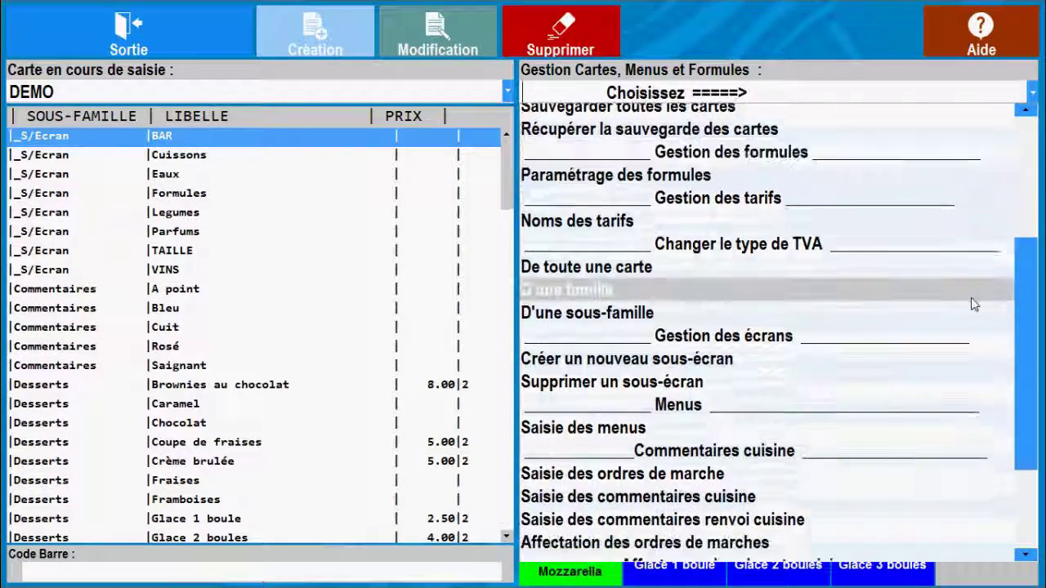
left_click(792, 360)
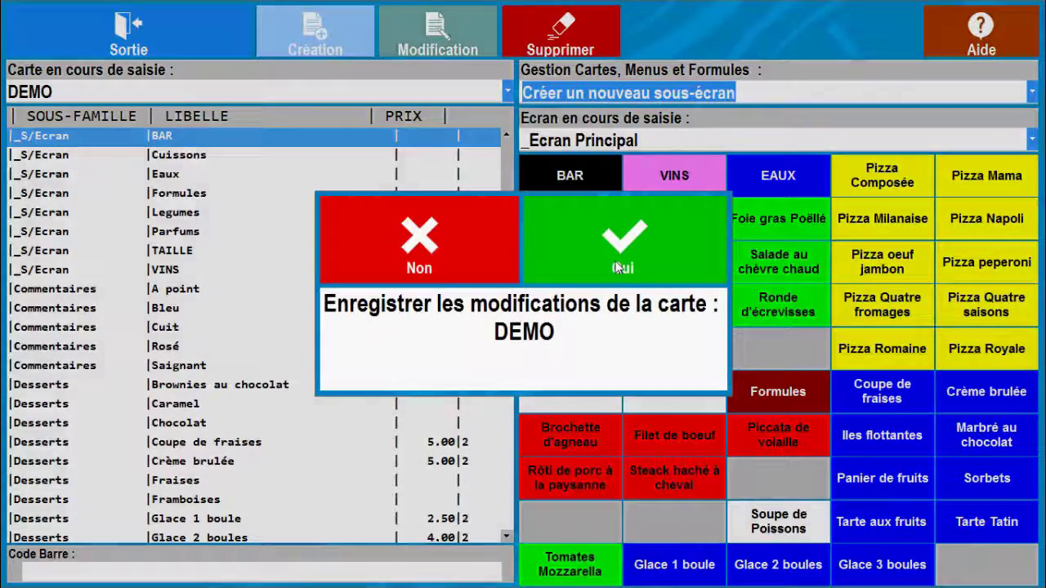
left_click(618, 267)
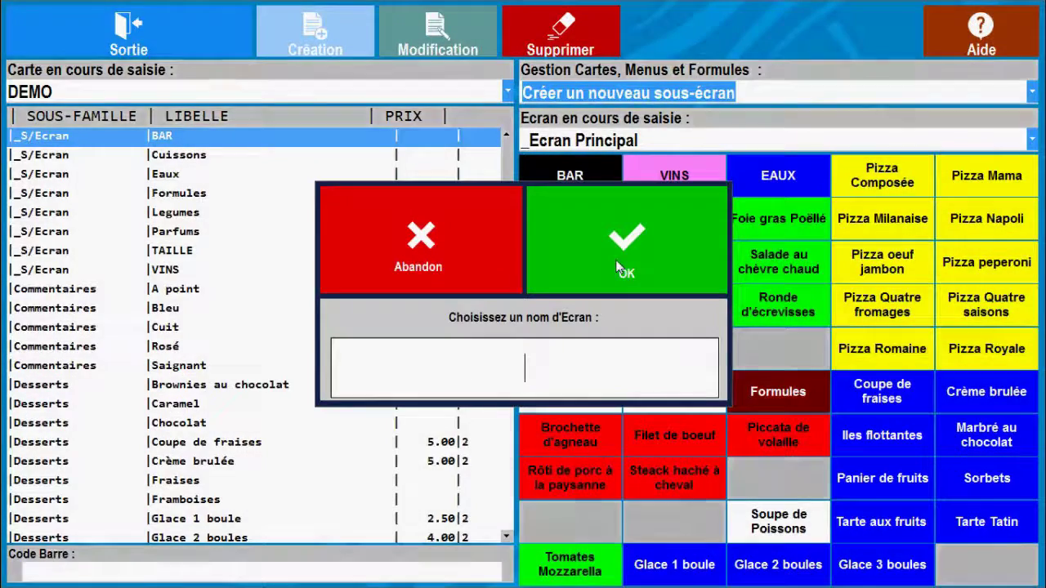
type("test")
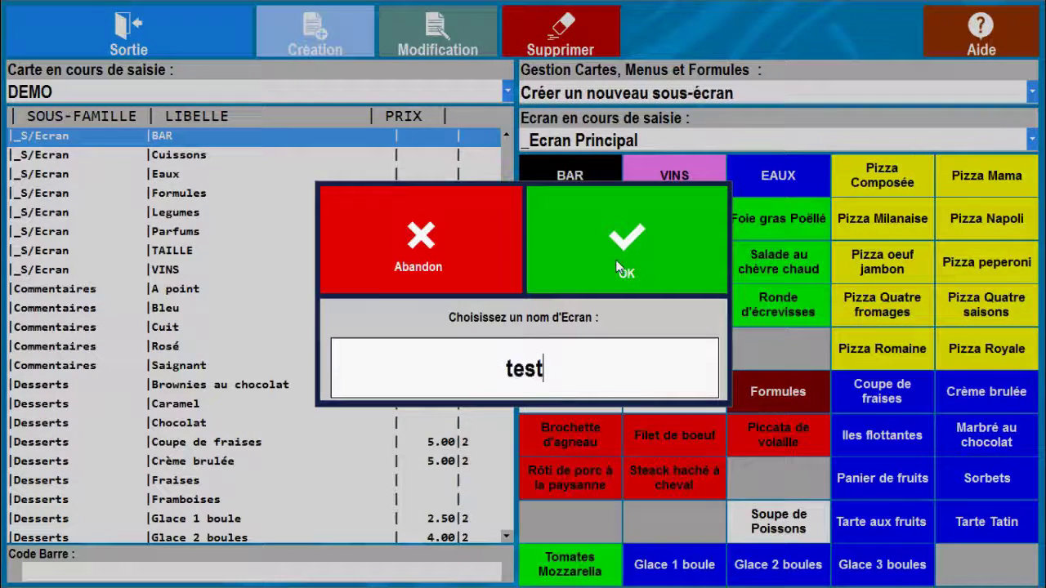
left_click(656, 233)
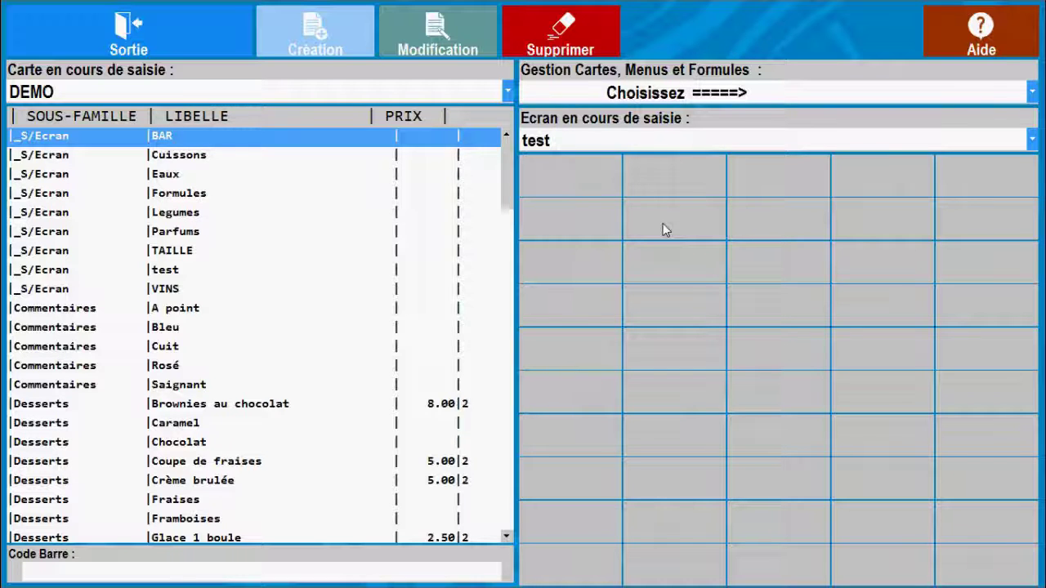
Start a new article on the second-row, first-column key of the test screen, with family Liquides and sub-family Alcools.
scroll(506, 200, "down", 3)
left_click_drag(506, 200, 512, 166)
left_click(598, 228)
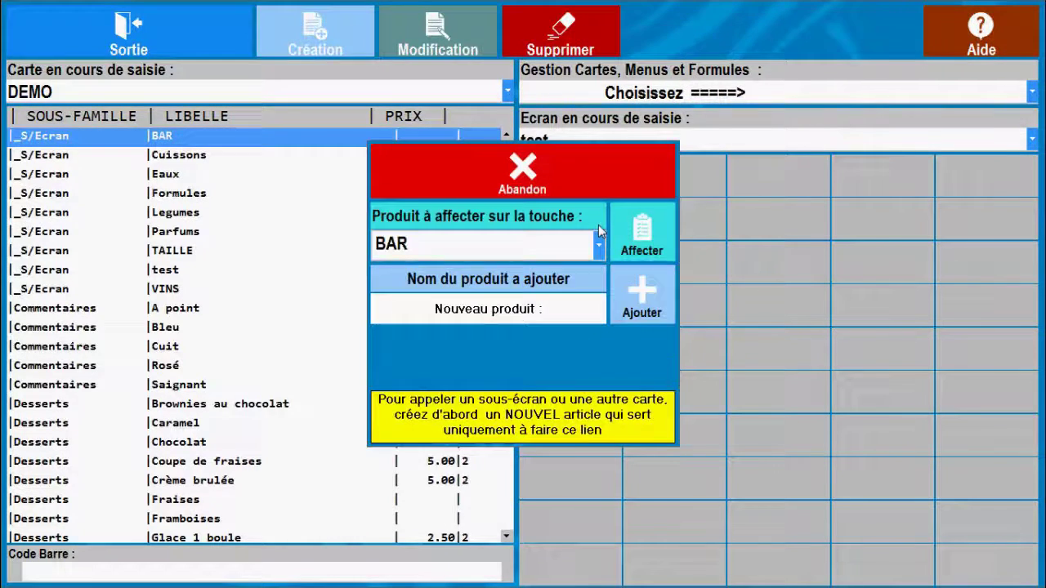
left_click(636, 276)
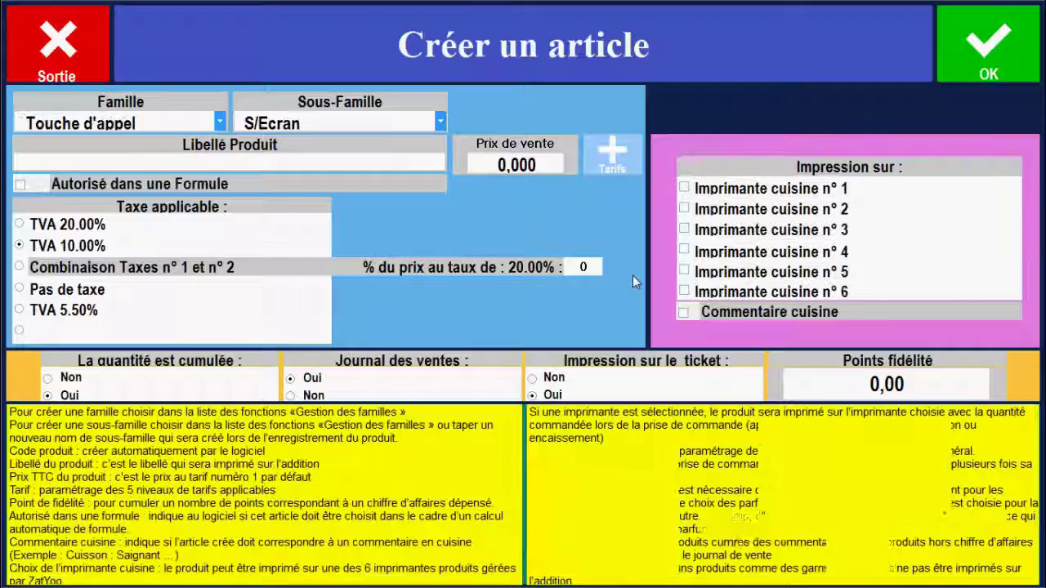
left_click(198, 128)
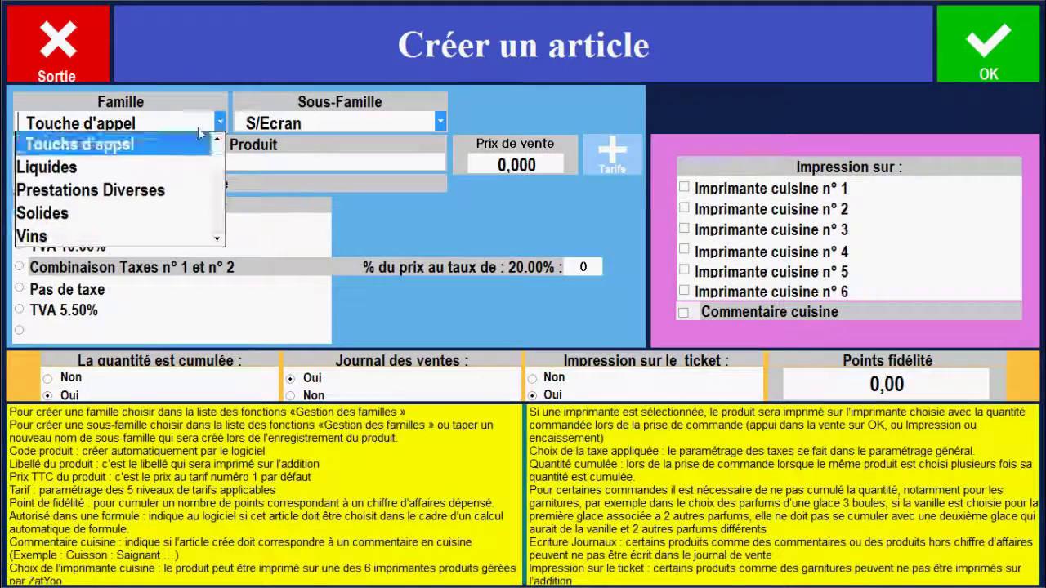
left_click(49, 166)
left_click(440, 122)
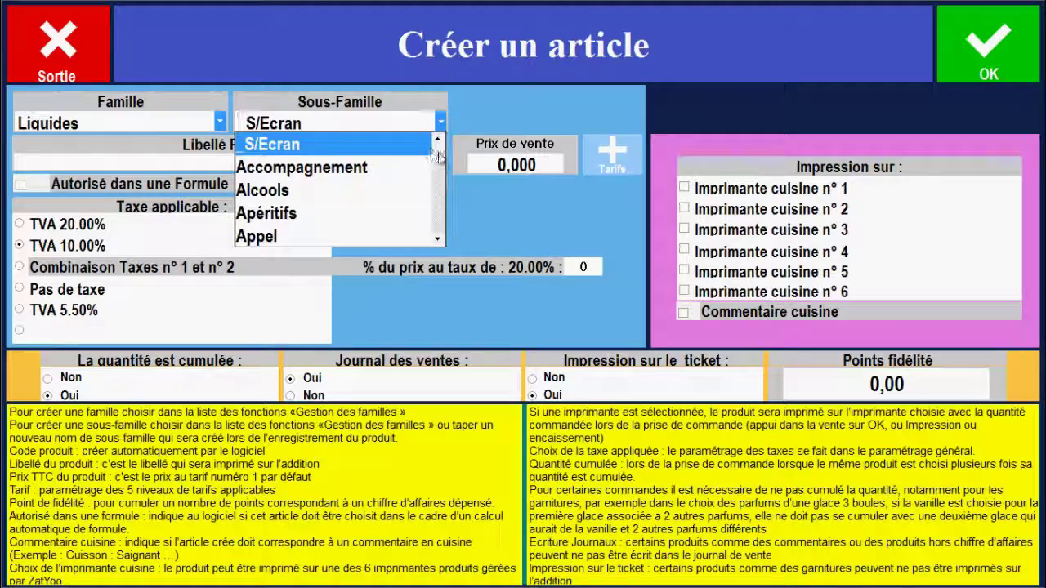
left_click(263, 190)
Label the article "test 1", validate it, and give its key a cyan background.
left_click(296, 160)
type("test 1")
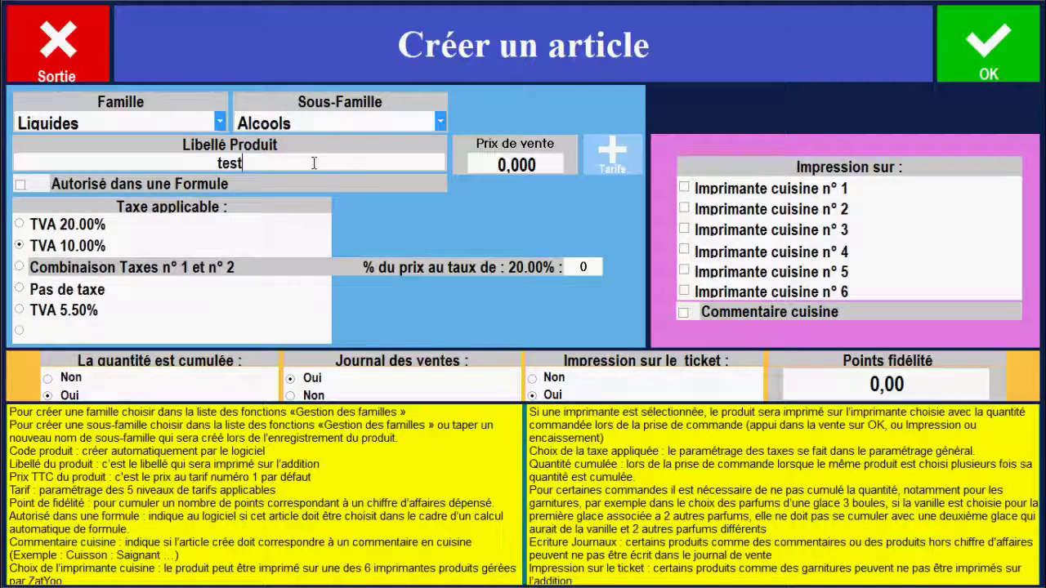
left_click(988, 57)
left_click(188, 371)
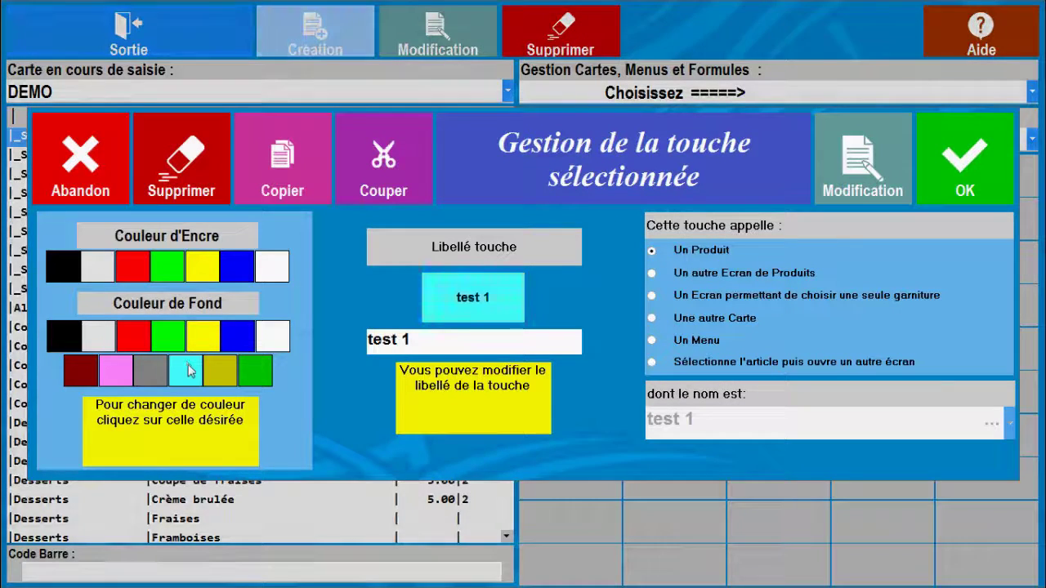
left_click(971, 165)
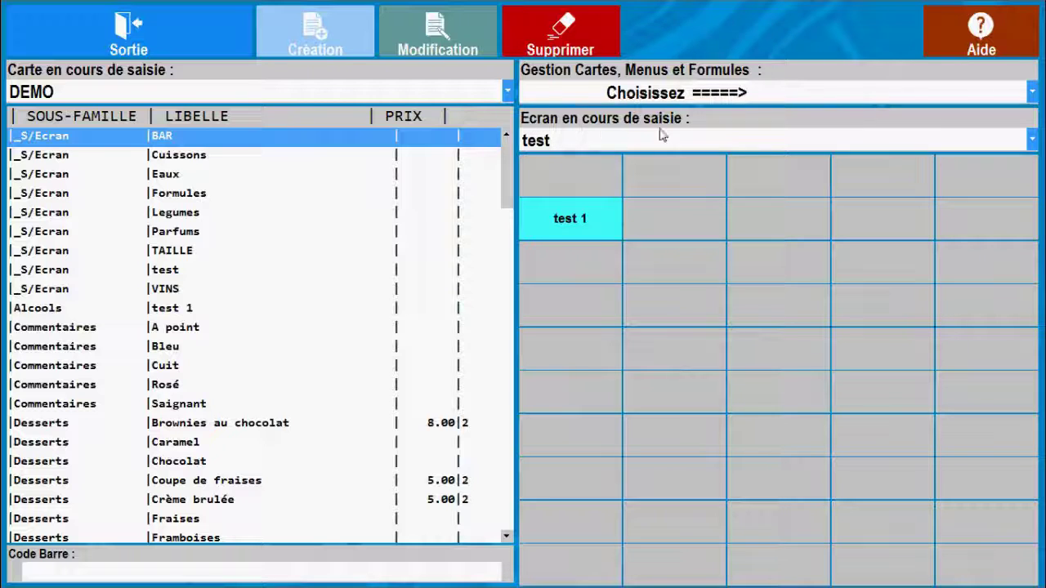
On _Ecran Principal, create the article "appel ecran test" on the empty last key, keeping family Touche d'appel and sub-family S/Ecran.
left_click(1032, 141)
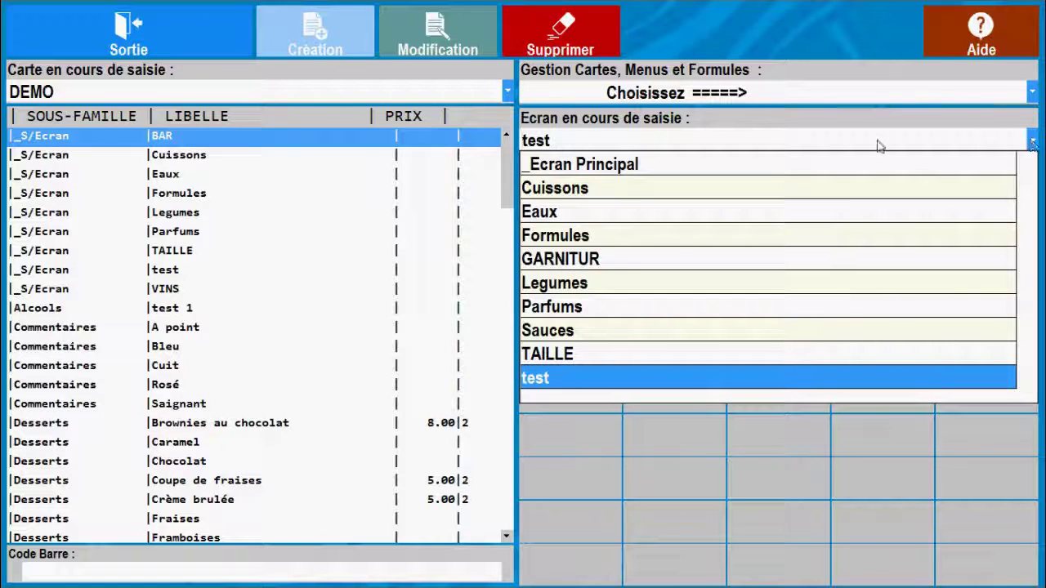
left_click(696, 171)
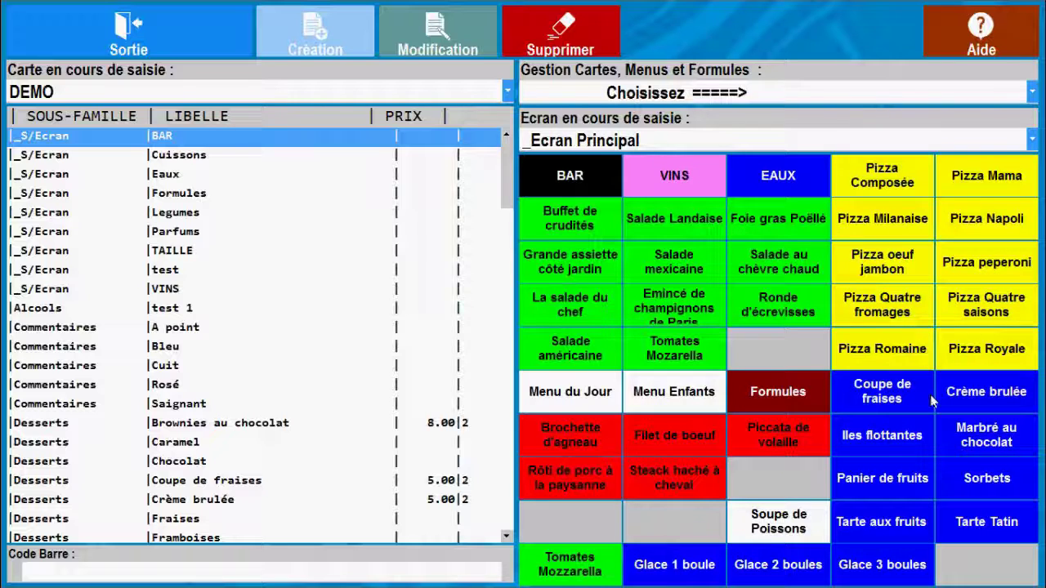
left_click(981, 569)
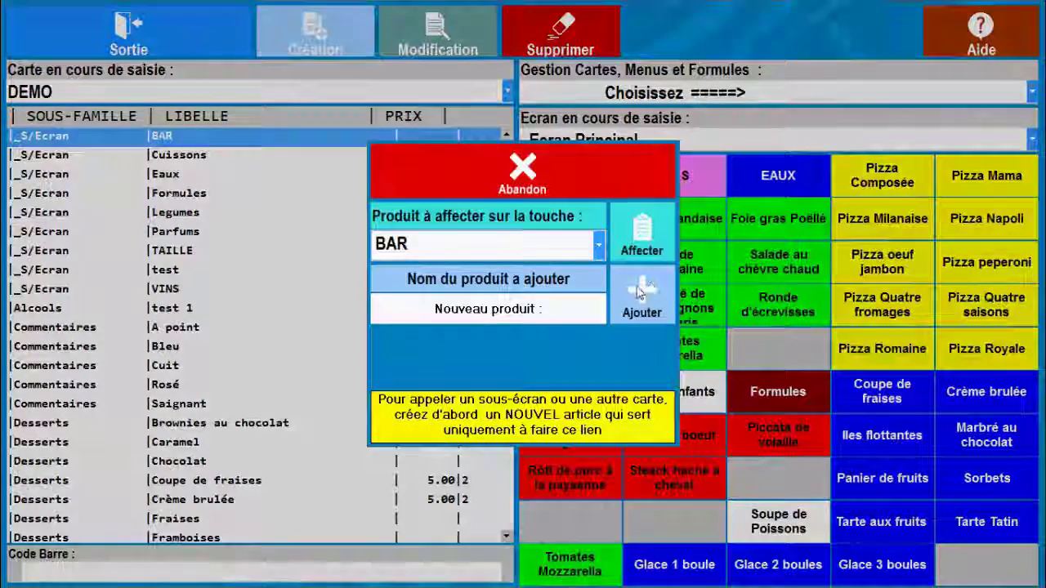
left_click(639, 292)
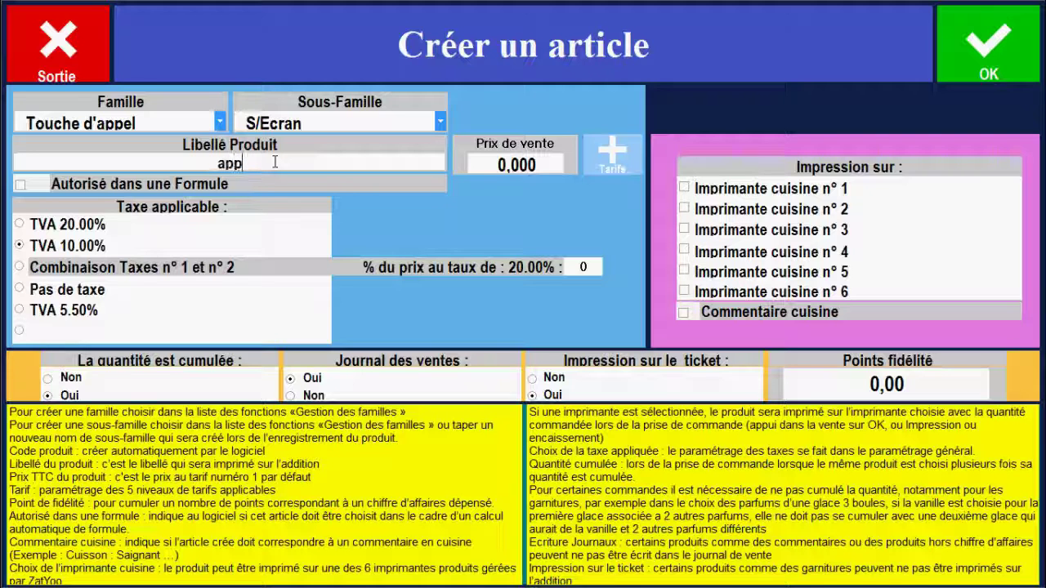
type("appel ecran test")
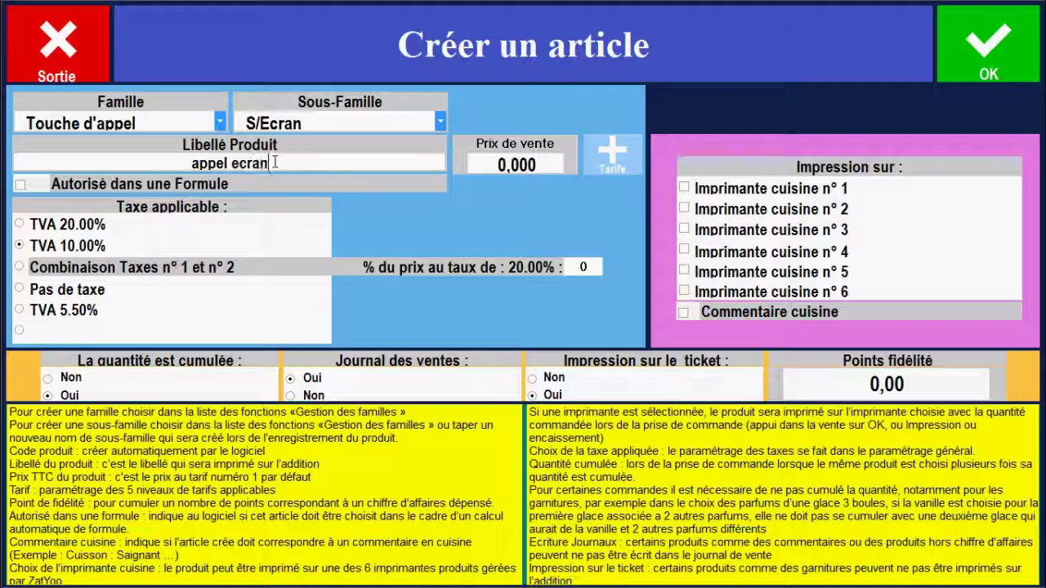
left_click(991, 51)
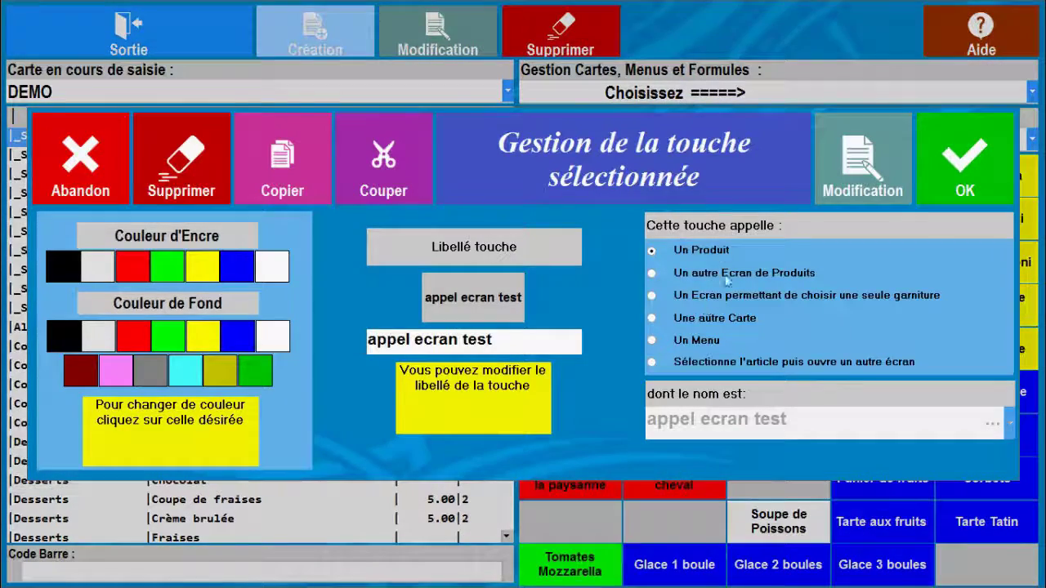
Make the "appel ecran test" key call the other product screen "test" and give it a cyan background.
left_click(653, 278)
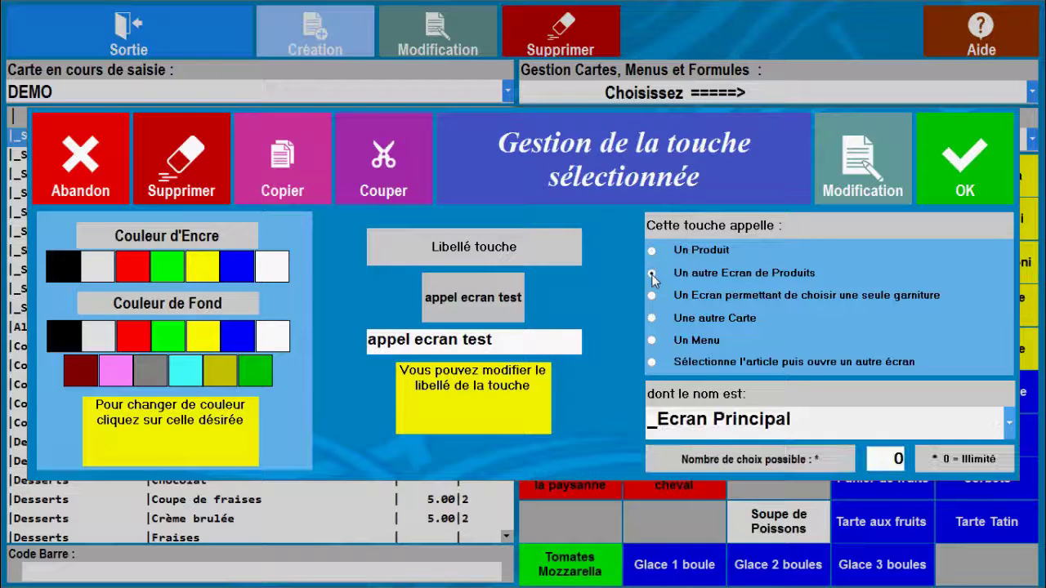
left_click(1010, 426)
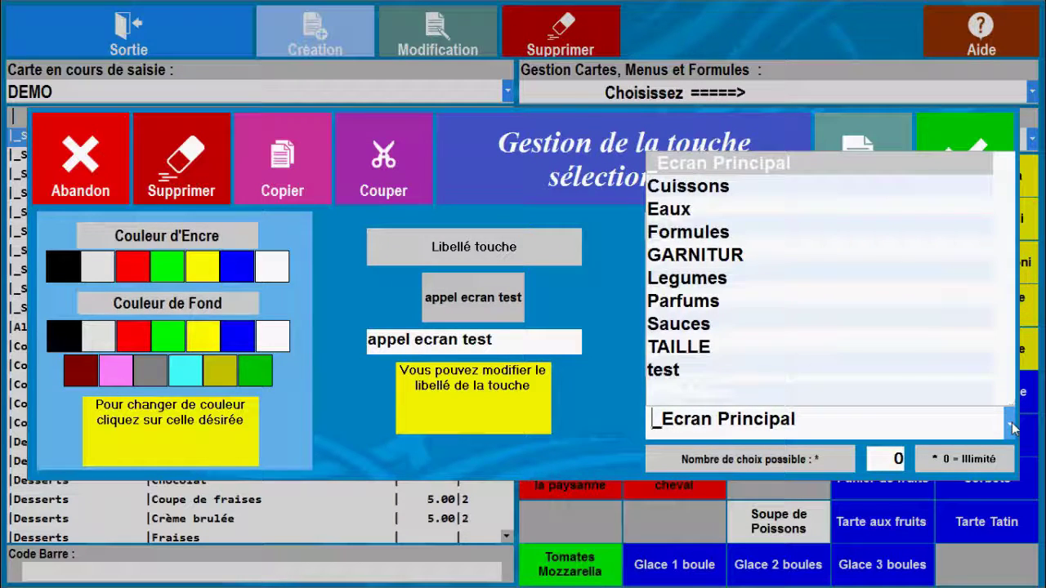
left_click(674, 372)
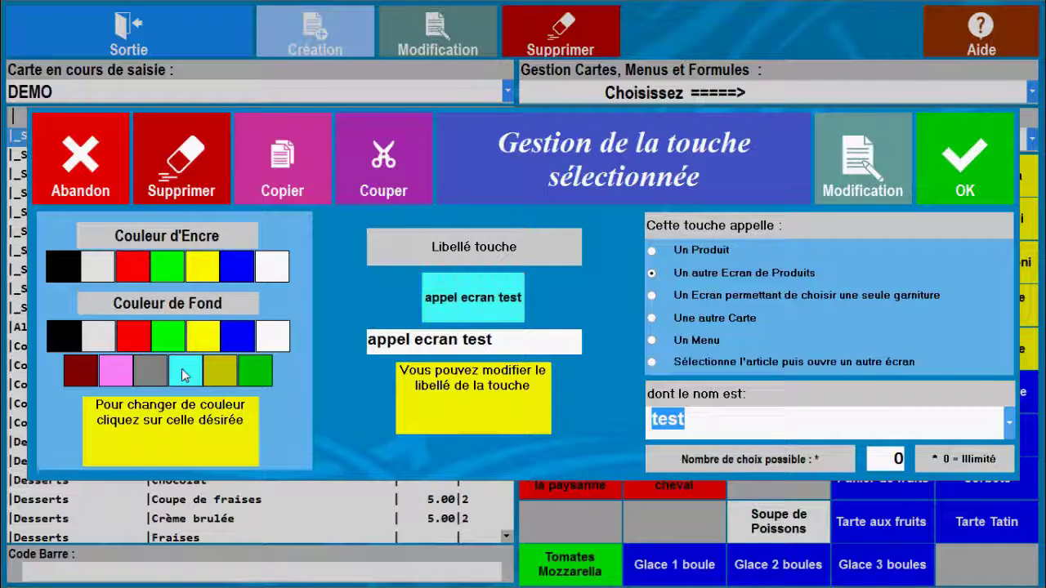
left_click(940, 177)
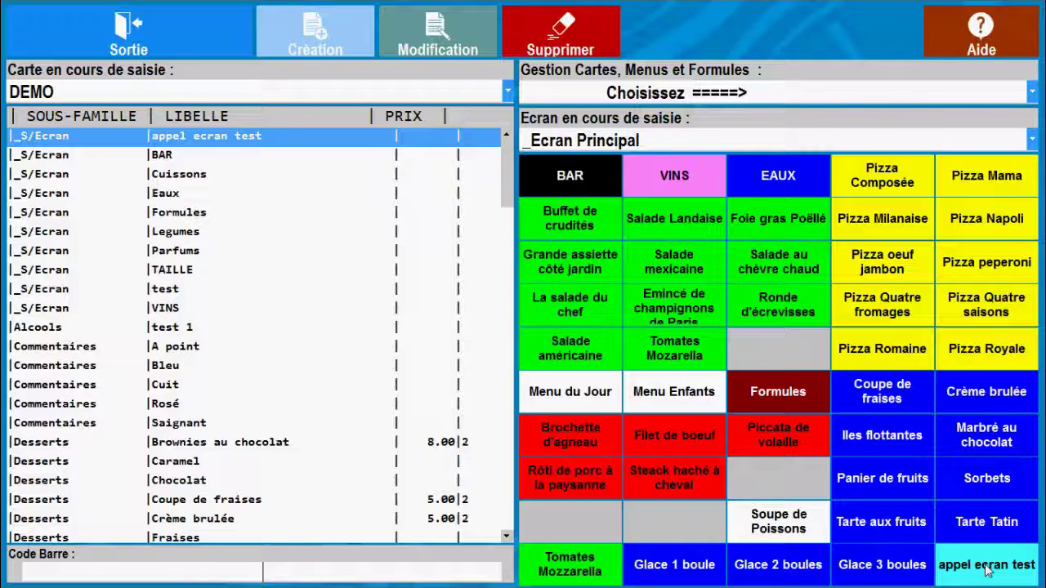
Leave card management, saving the DEMO card, keep DEMO as the card in use, and open the sales screen.
left_click(127, 39)
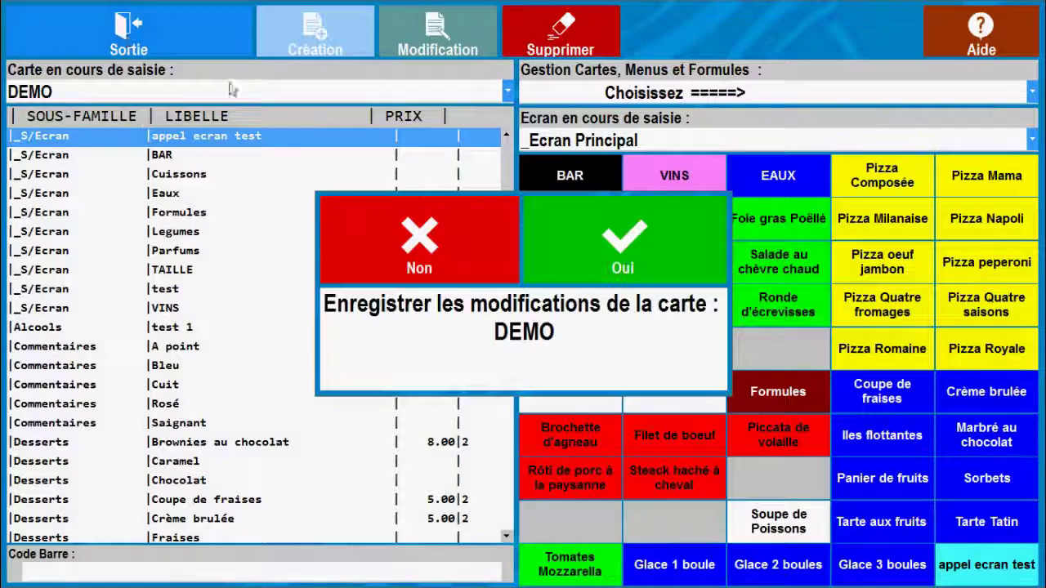
left_click(653, 217)
left_click(653, 217)
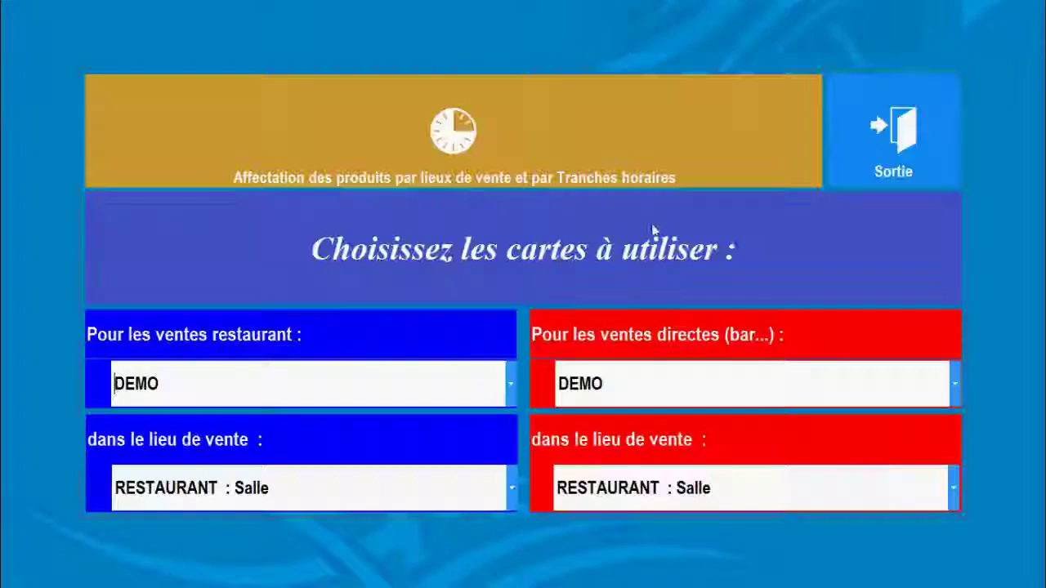
left_click(895, 166)
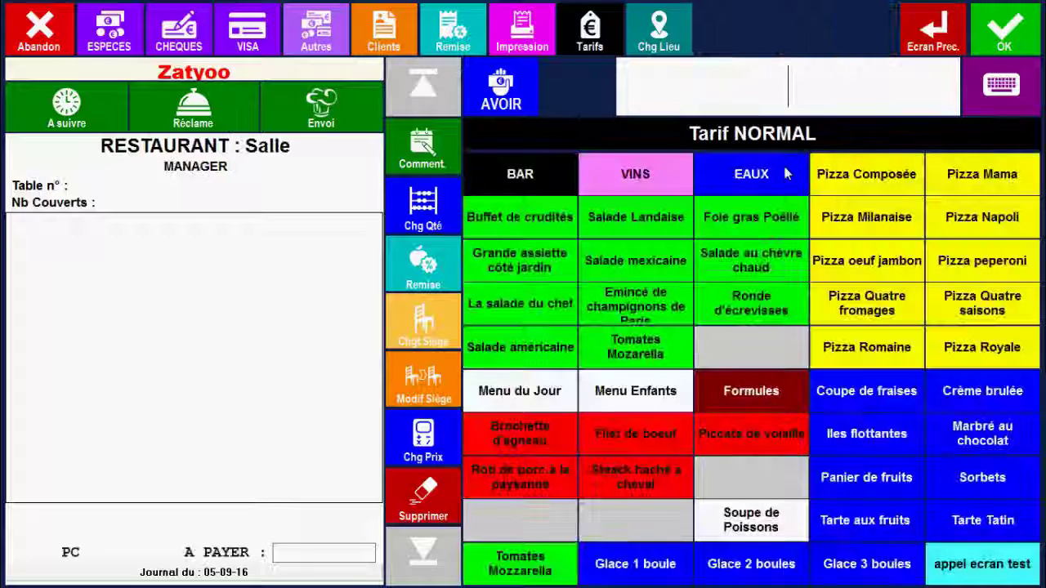
Call the test sub-screen from its key, add "test 1" to the order, and return to the previous screen.
left_click(989, 574)
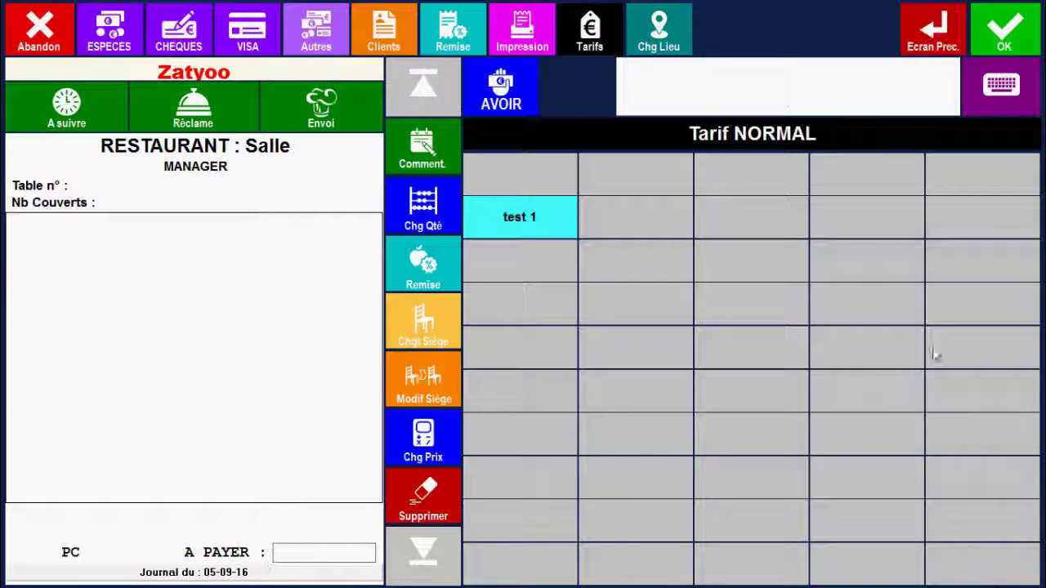
left_click(512, 219)
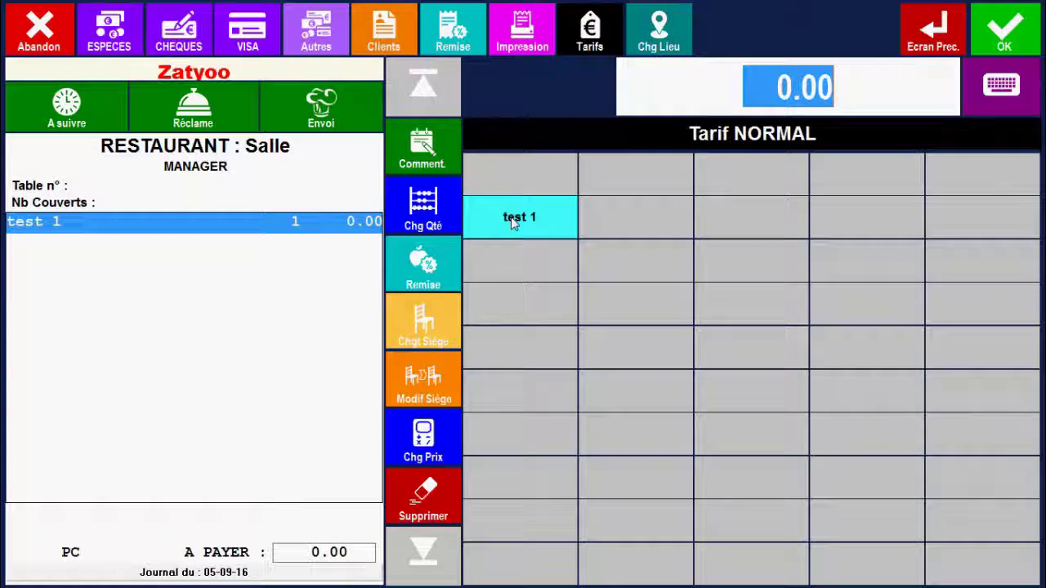
left_click(943, 42)
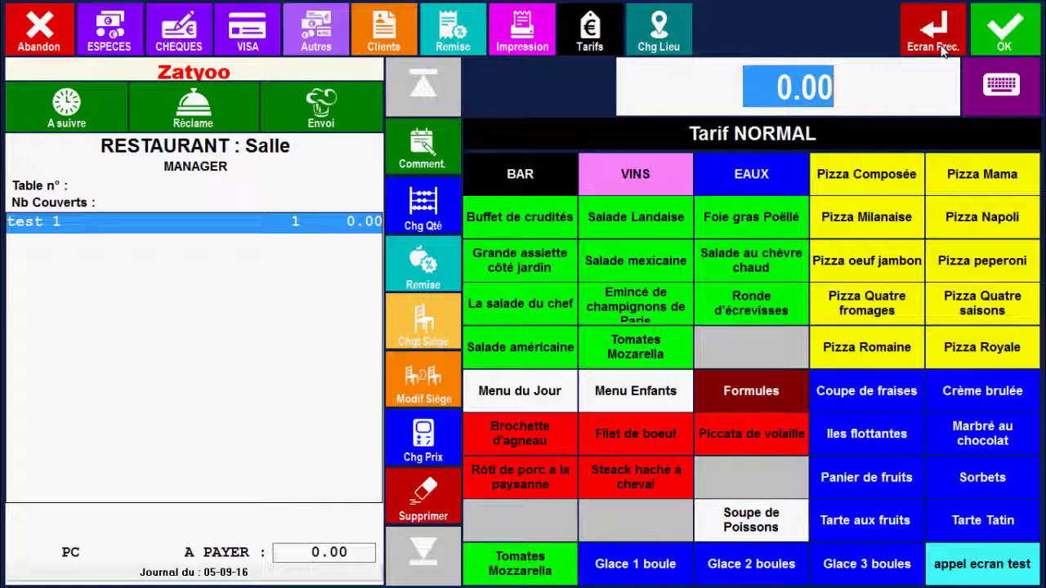